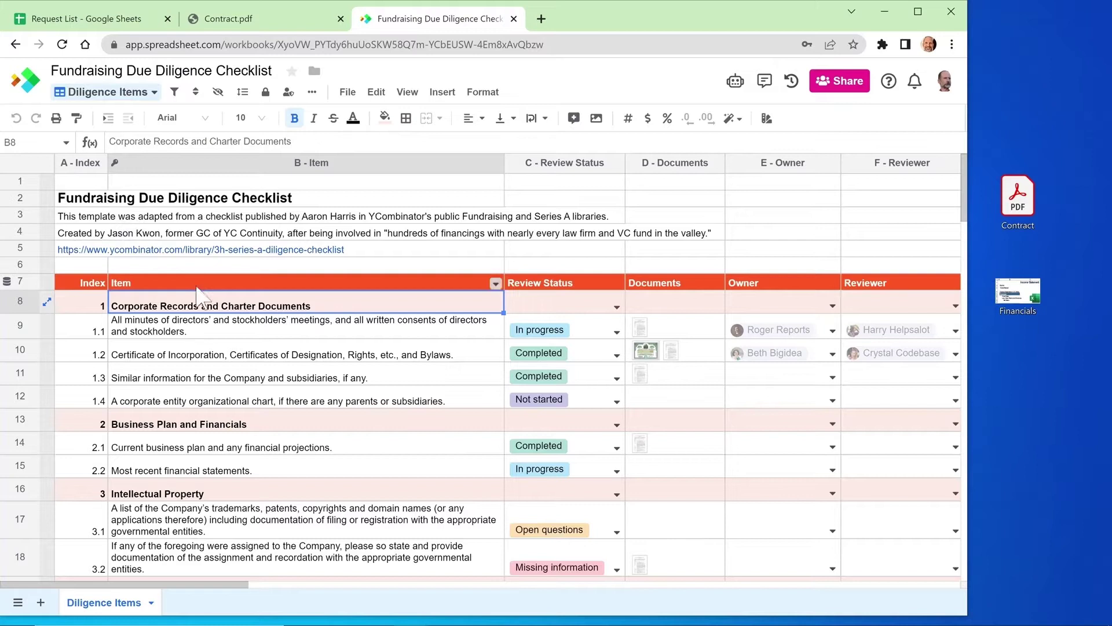
Select the checklist's Documents cells for items 1.3 and 1.4 and the range D8–D18
left_click(711, 381)
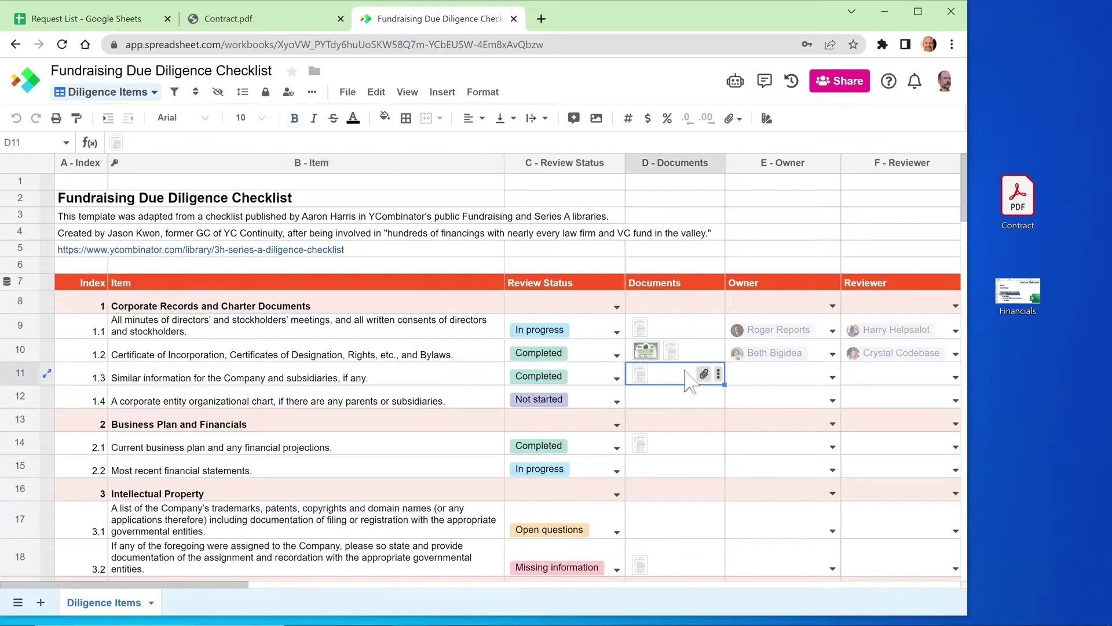
left_click(681, 309)
left_click_drag(679, 374, 682, 556)
left_click(669, 395)
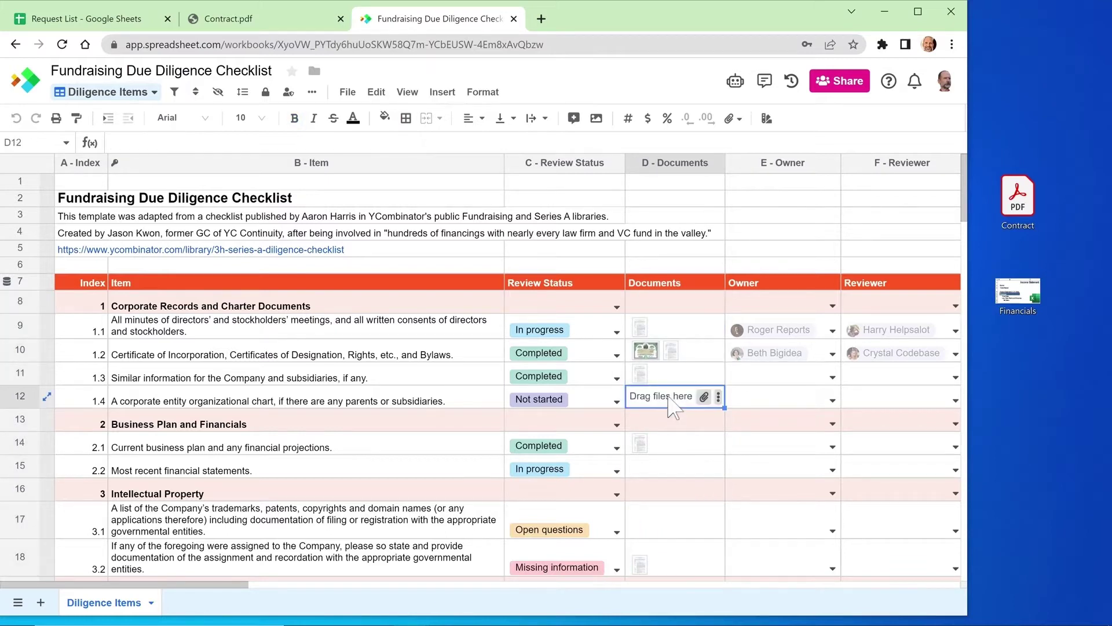
In the Request List spreadsheet, select items 1.1–1.3 and item 1.1's empty Documents cell D5
left_click(131, 23)
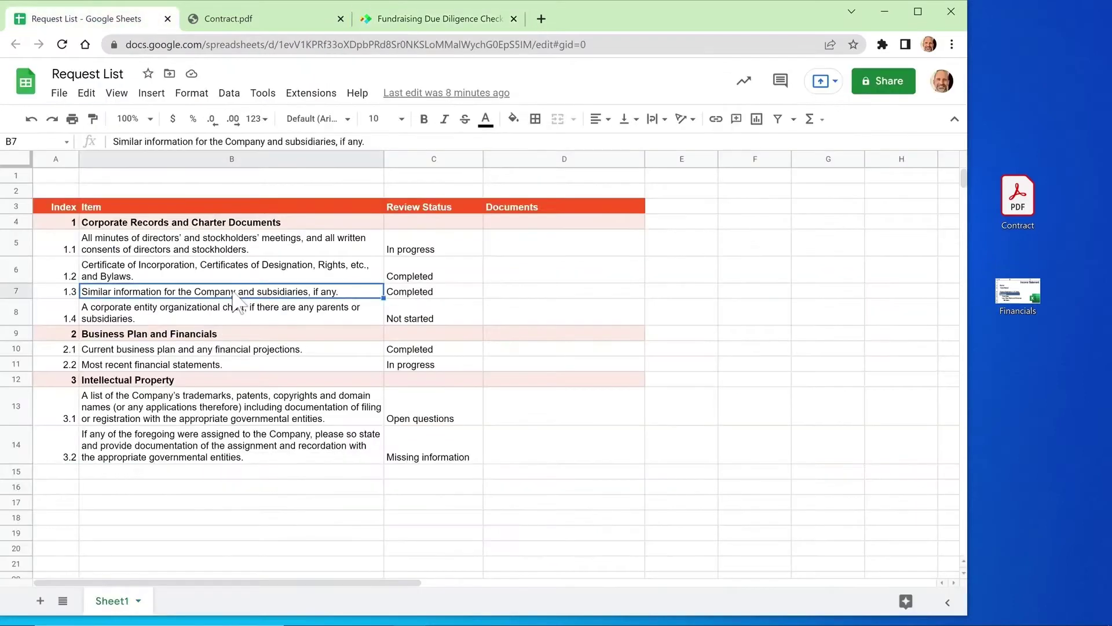
left_click(236, 246)
left_click(238, 266)
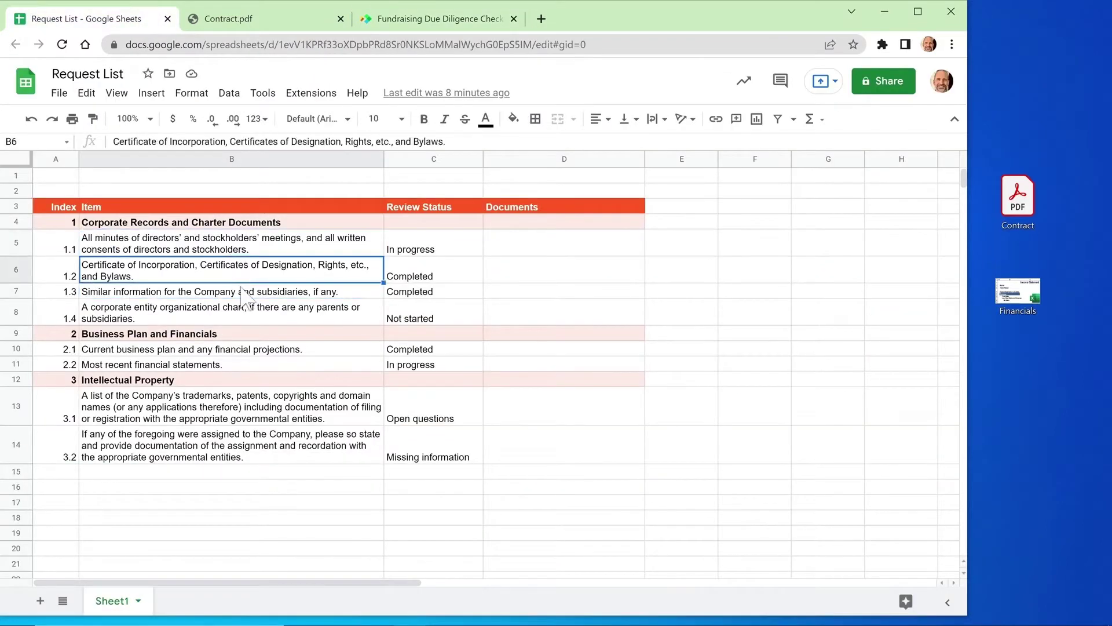
left_click(243, 292)
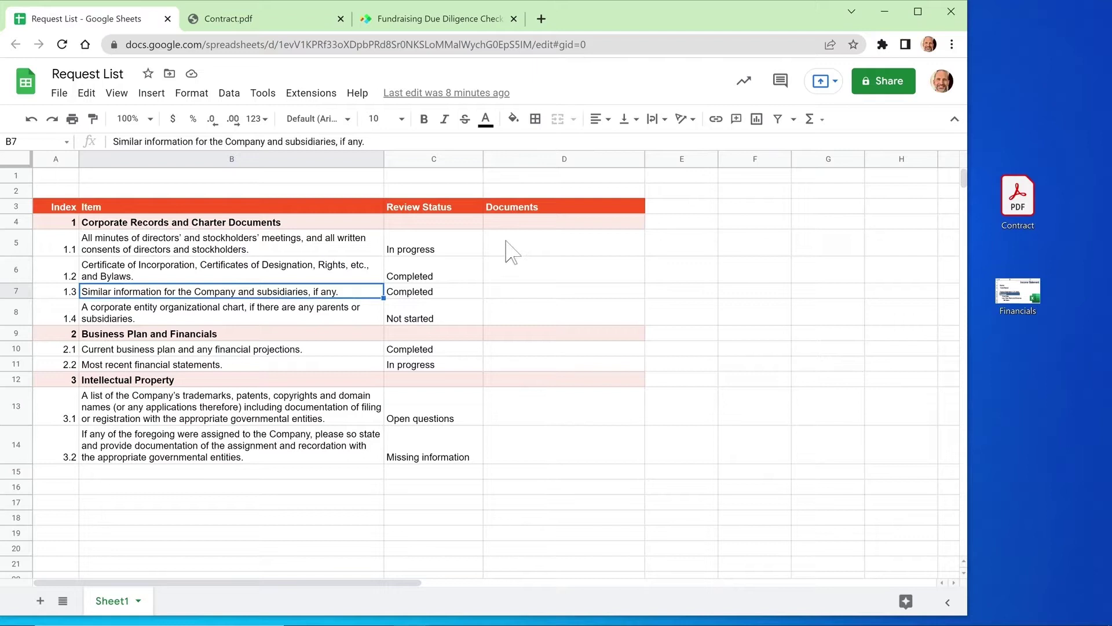
left_click(508, 242)
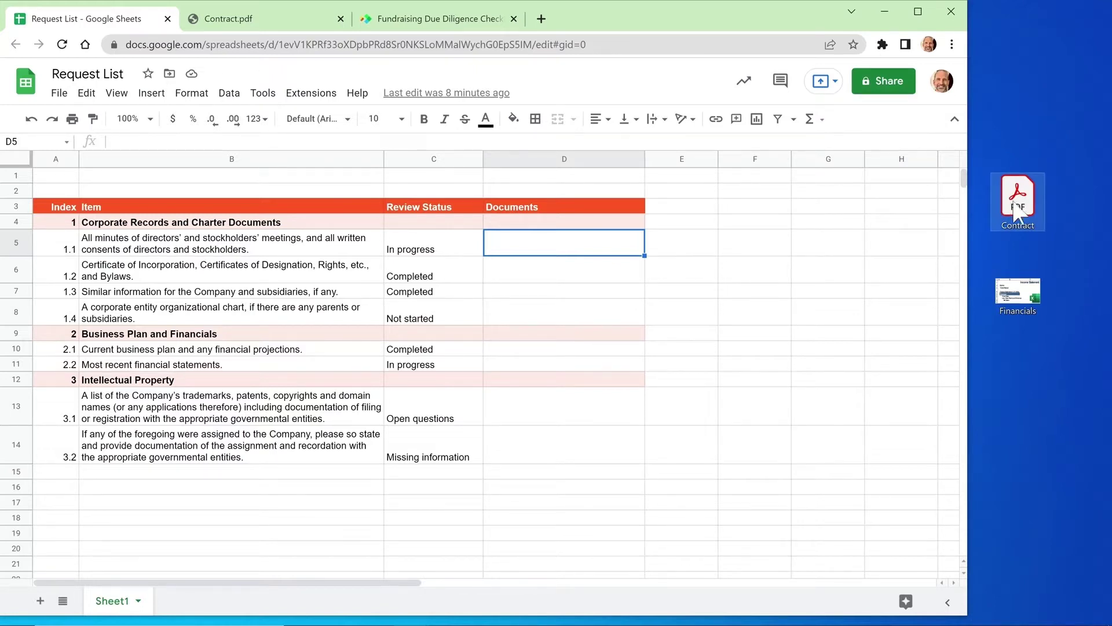
Drop Contract.pdf onto item 1.1's Documents cell D5 and return to the Request List
left_click_drag(1015, 211, 549, 255)
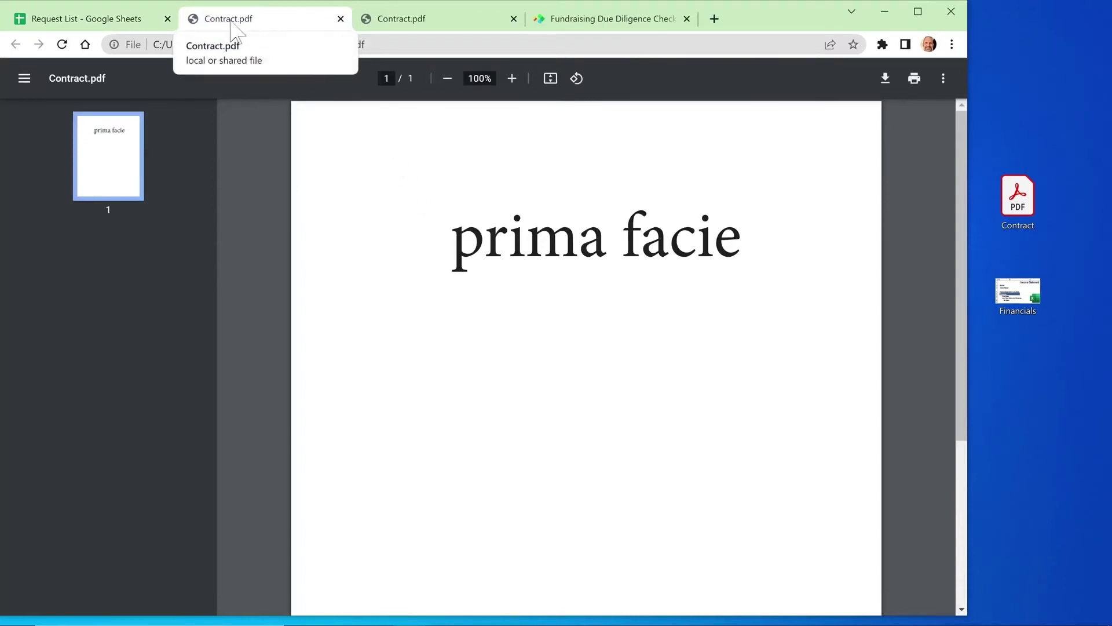
left_click(133, 23)
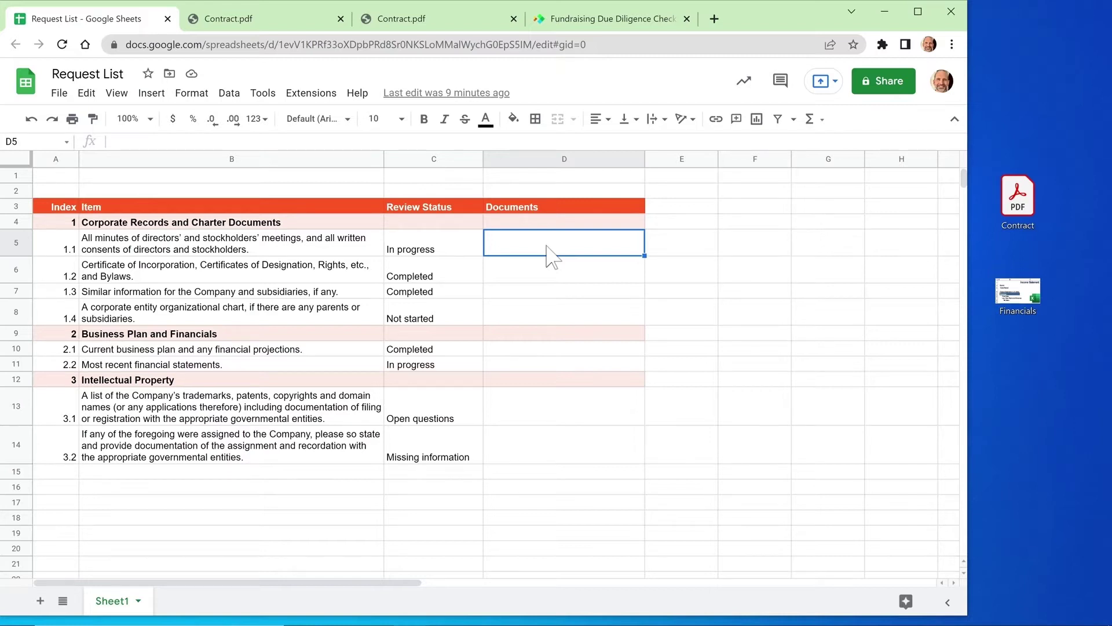
left_click(448, 254)
left_click(502, 254)
Check the Documents cells for items 1.2 and 1.3, then close the Contract PDF tabs
left_click(503, 273)
left_click(502, 293)
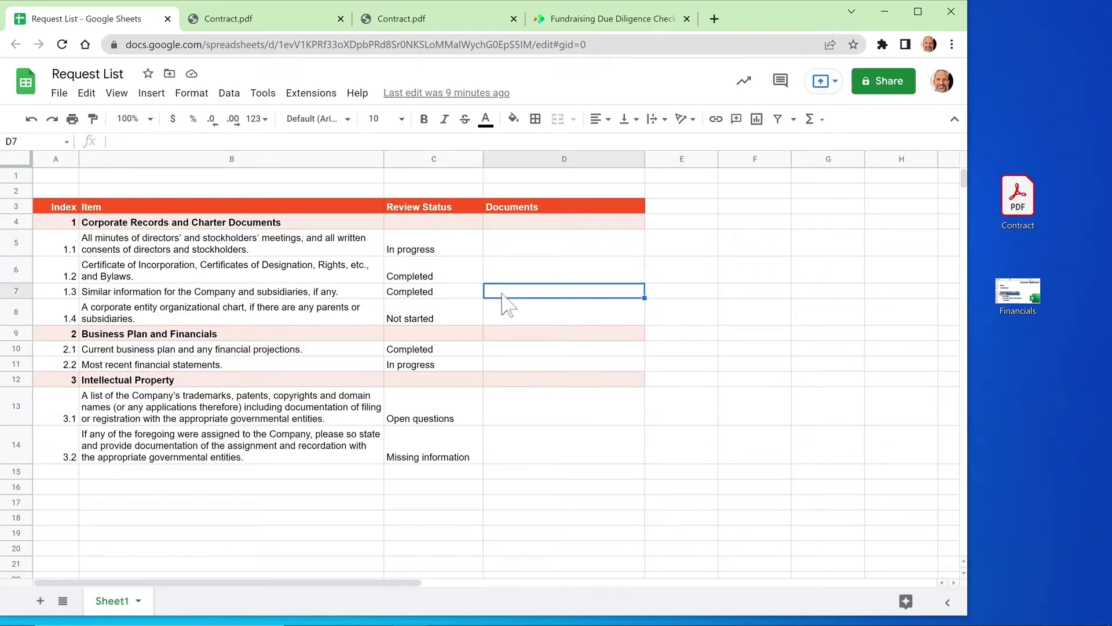
left_click(340, 19)
left_click(340, 19)
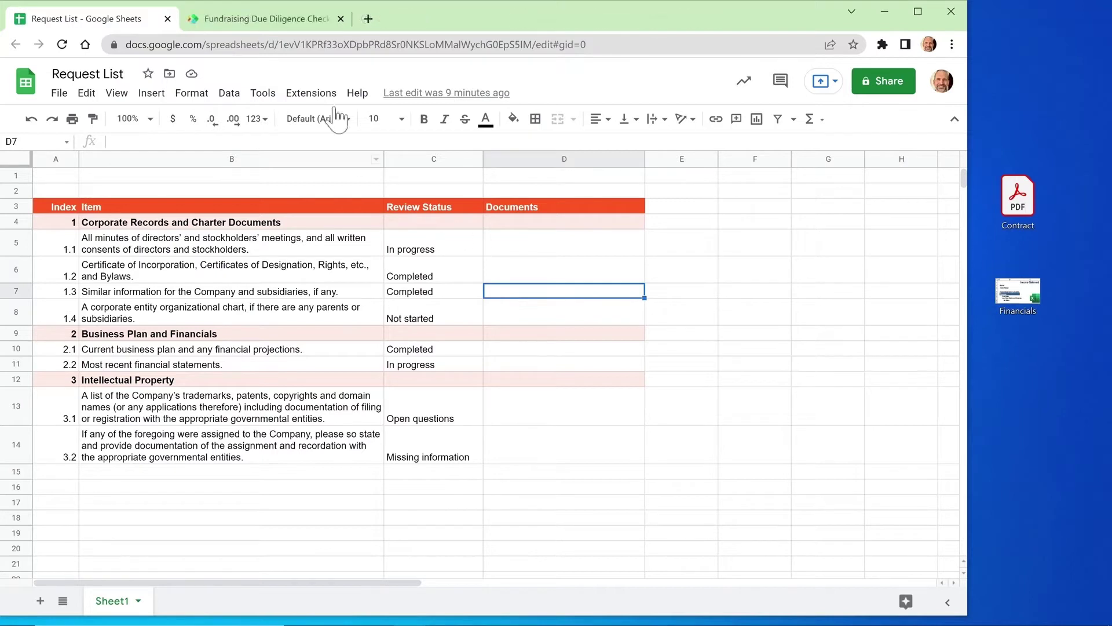
Back in the Fundraising Due Diligence Checklist, inspect the title and Documents cells, including item 3.1's D17
left_click(294, 19)
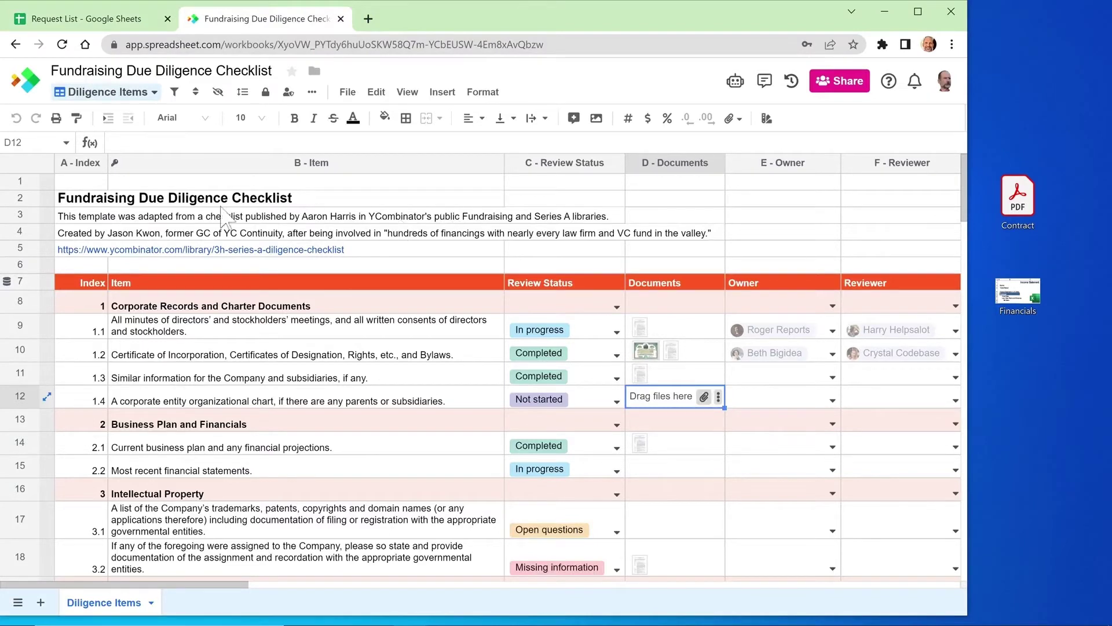
left_click(143, 202)
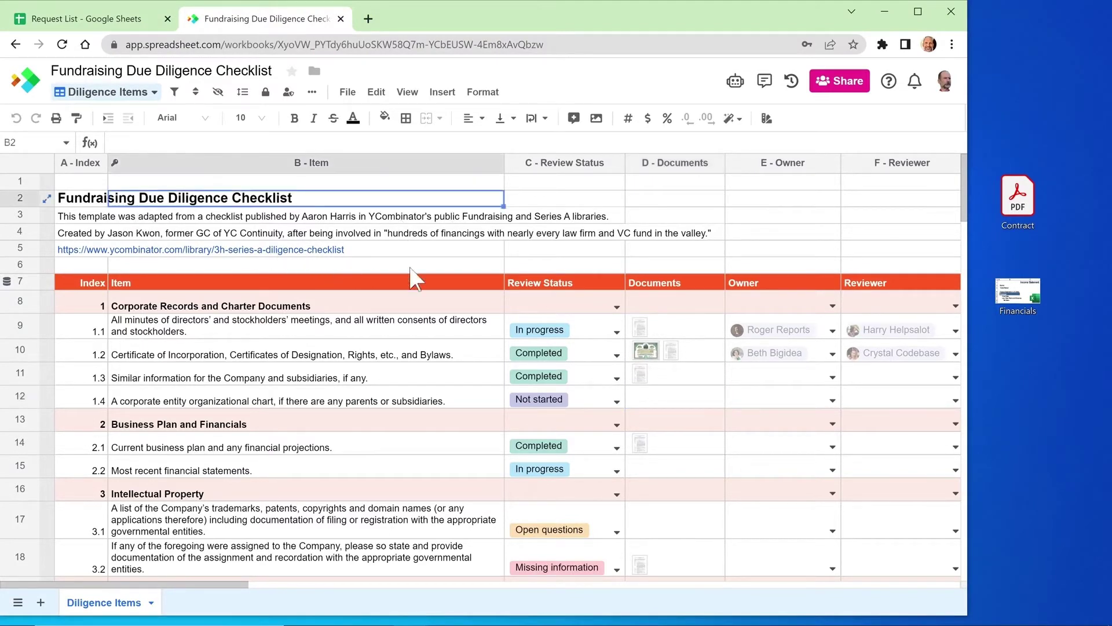
left_click(697, 267)
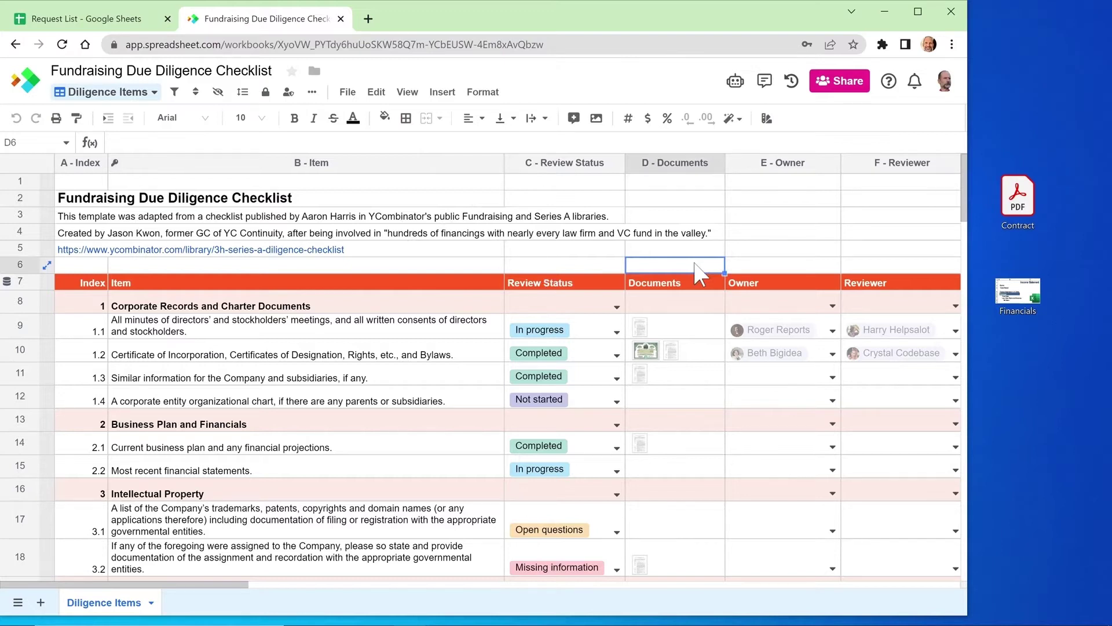
scroll(701, 348, "down", 2)
left_click(703, 417)
scroll(689, 376, "down", 1)
scroll(678, 360, "up", 3)
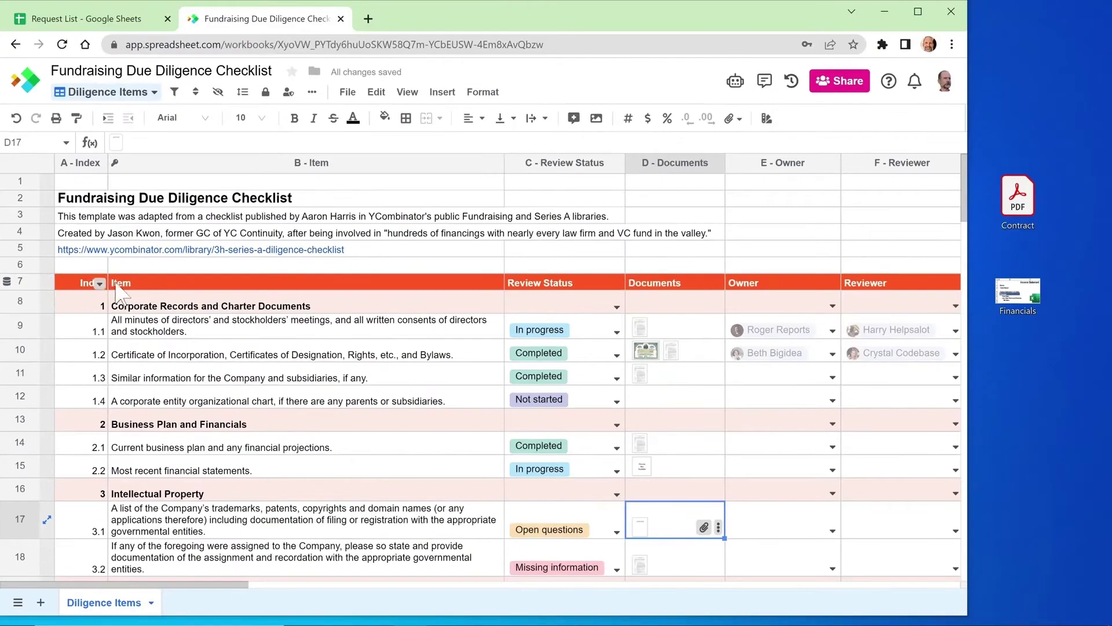
Edit the Documents column data type: keep Attachment, toggle Strict, and choose Large thumbnails
left_click(716, 284)
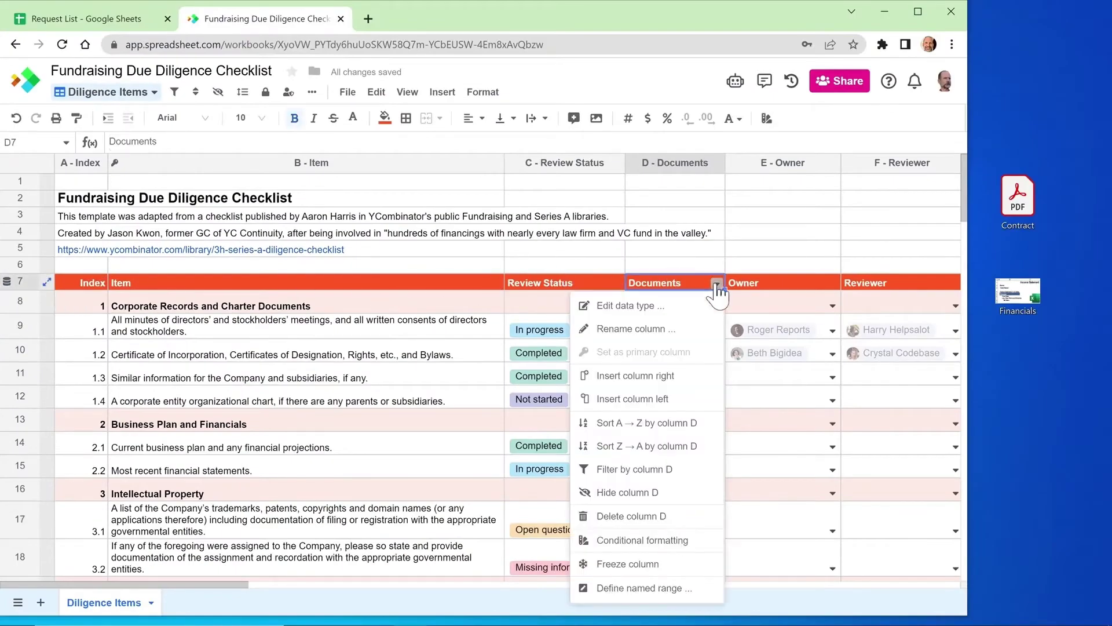
left_click(655, 305)
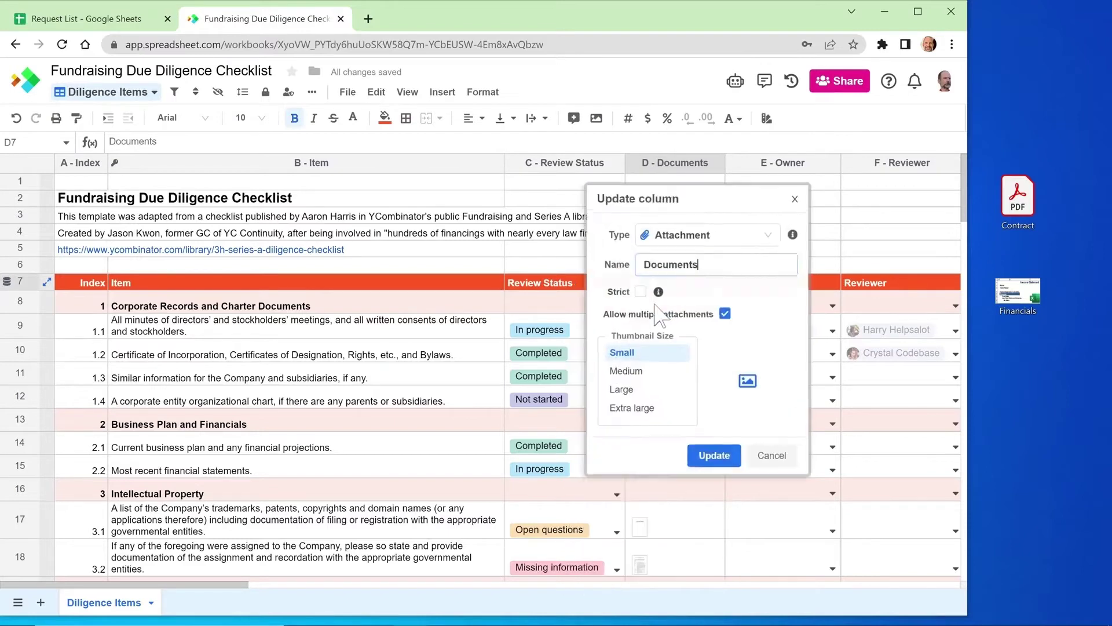
left_click(750, 238)
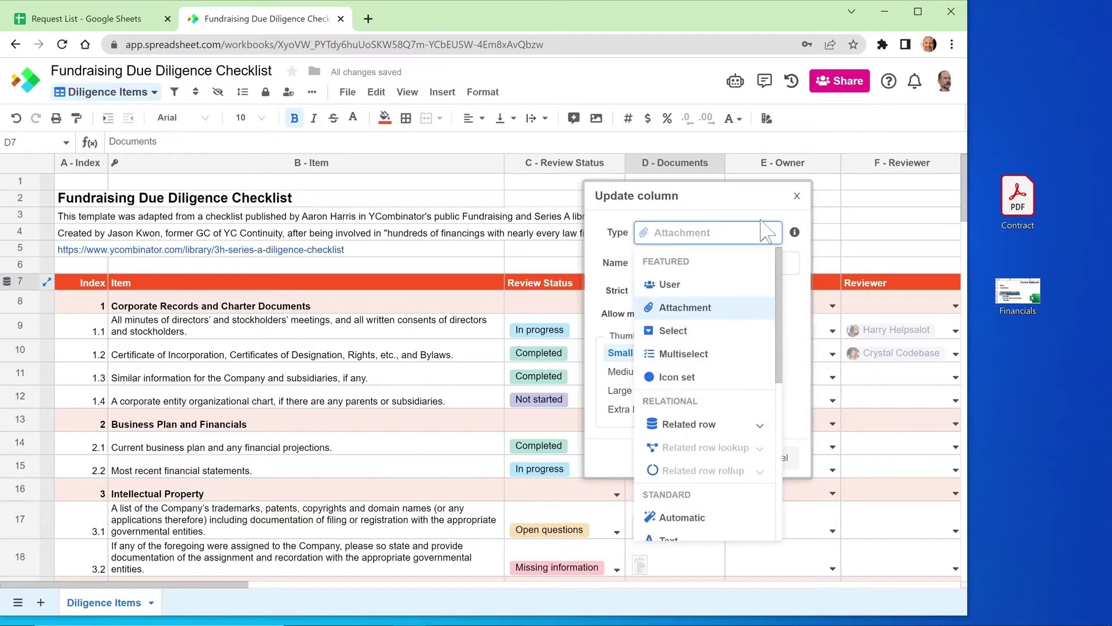
left_click(735, 234)
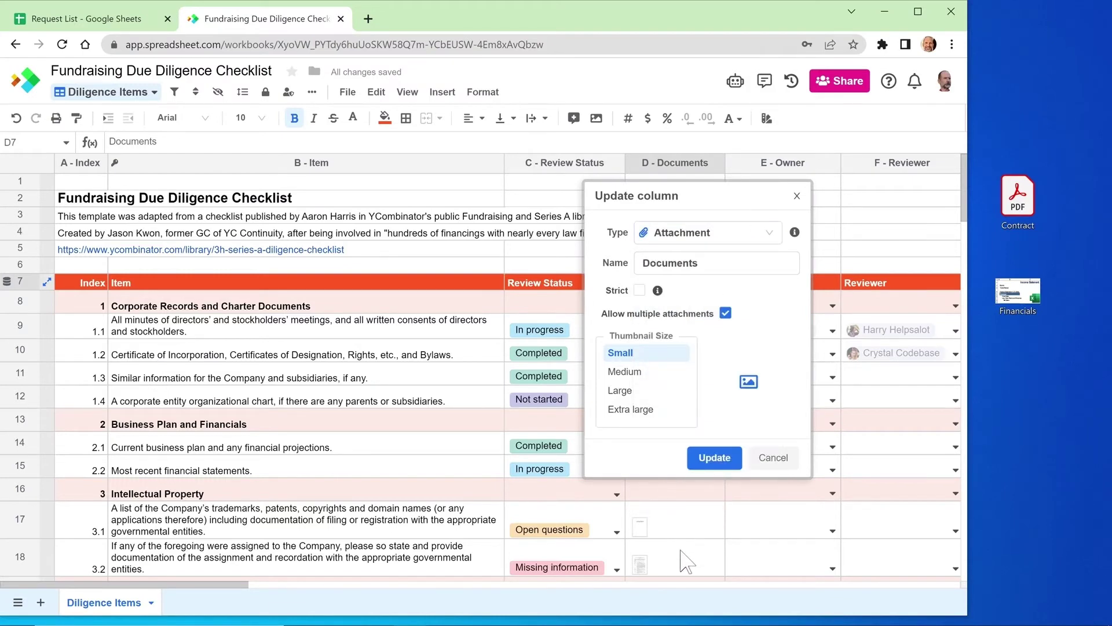
left_click(640, 291)
left_click(632, 393)
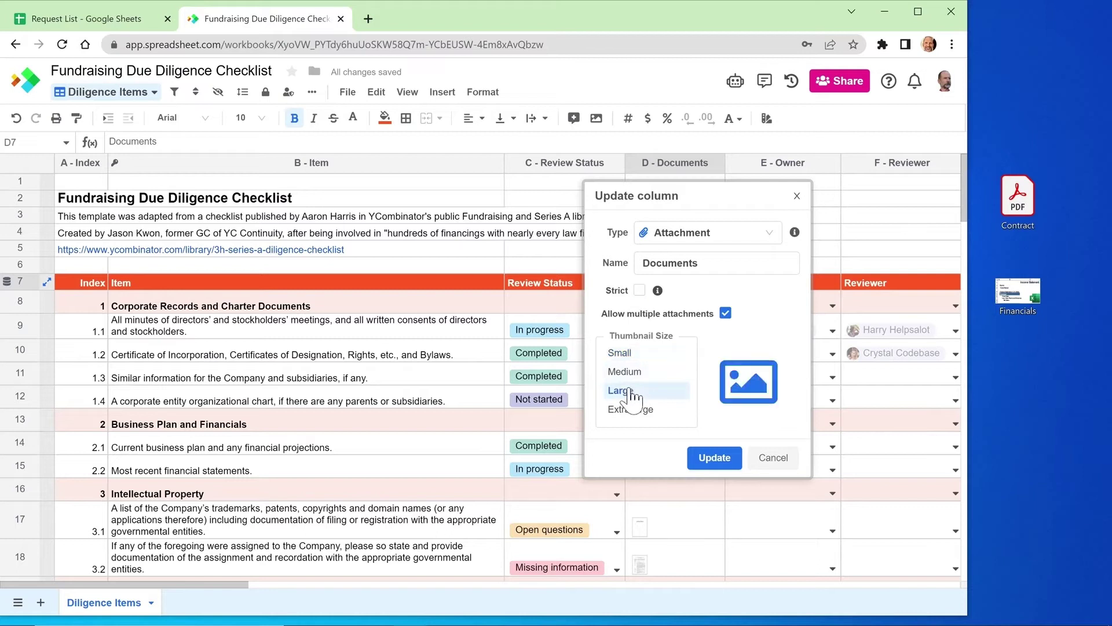
Apply the Large-thumbnail setting and select the entire Documents column
left_click(709, 461)
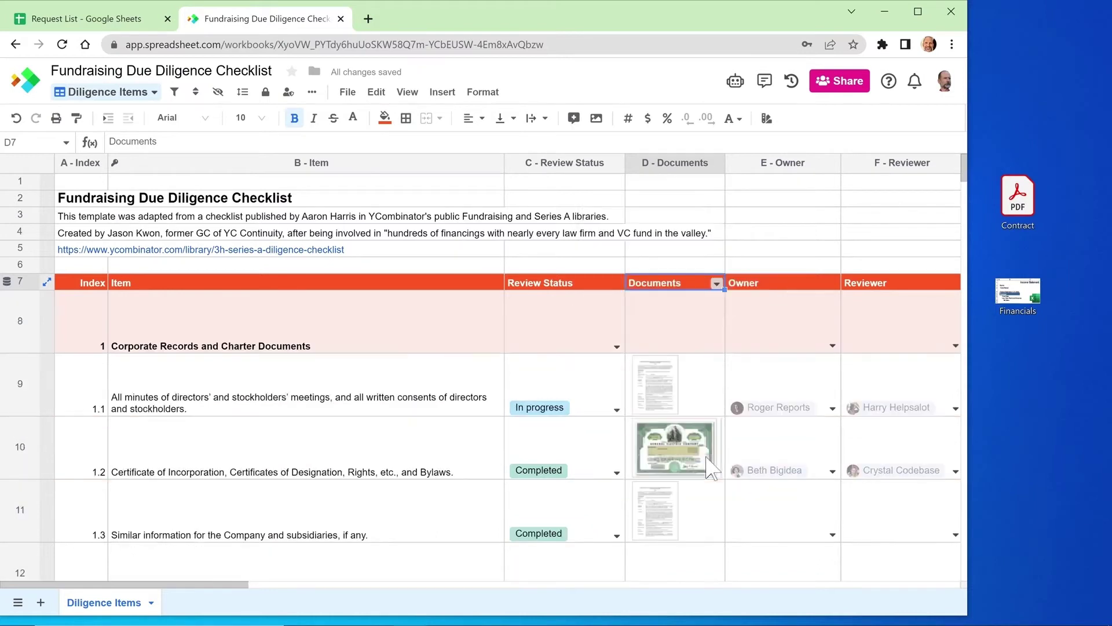
scroll(709, 467, "down", 6)
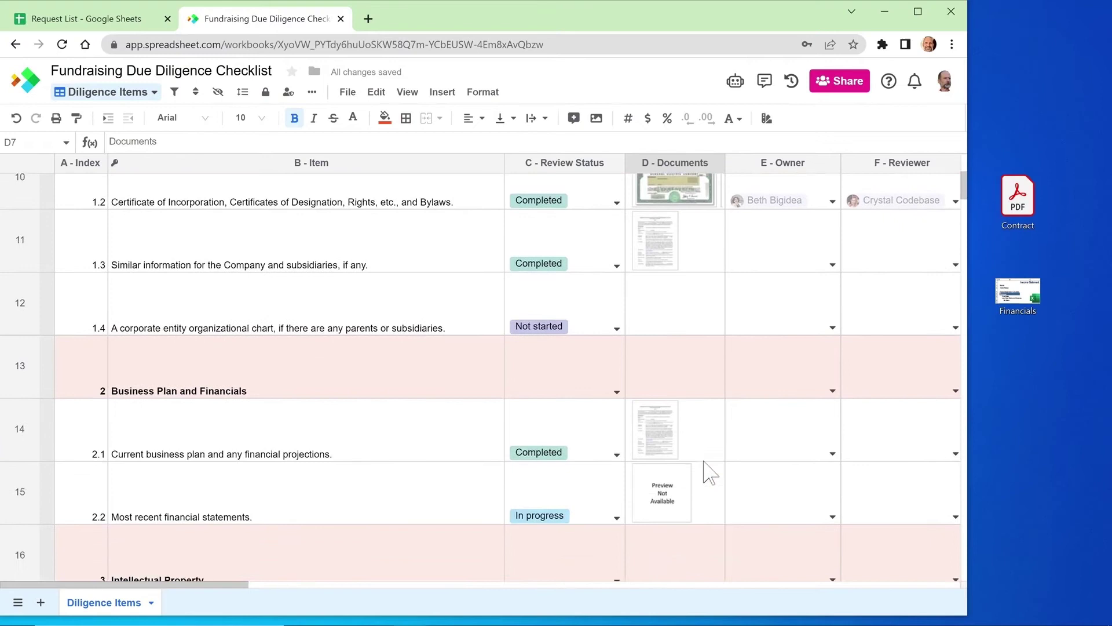
key("ctrl+space")
scroll(676, 318, "up", 6)
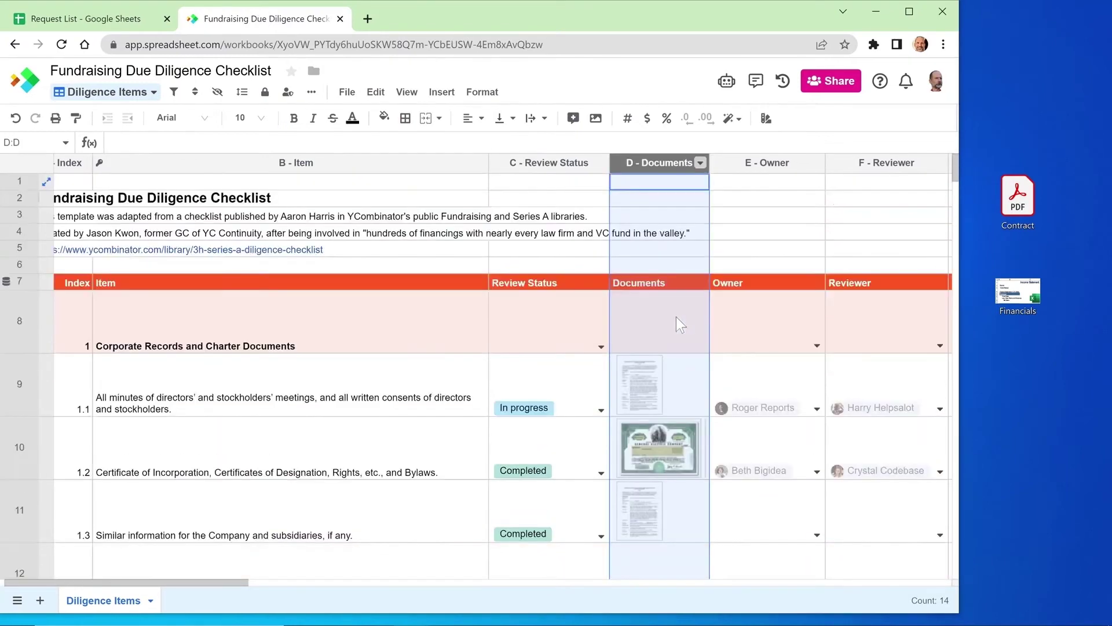
Change the Documents column's thumbnail size to Small and update it
left_click(672, 283)
left_click(701, 283)
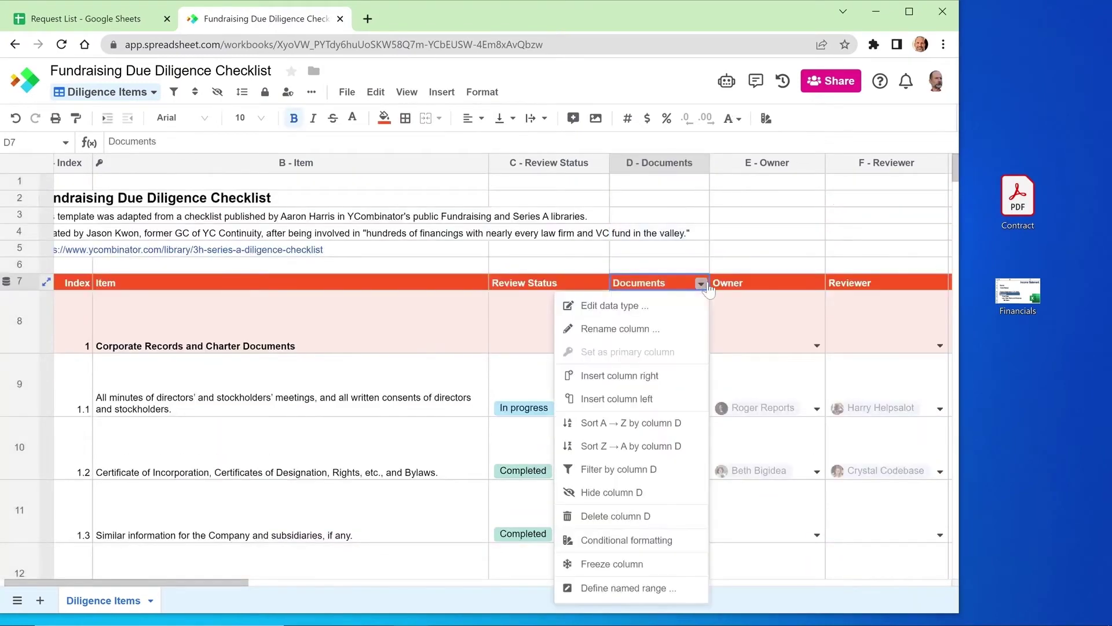
left_click(666, 305)
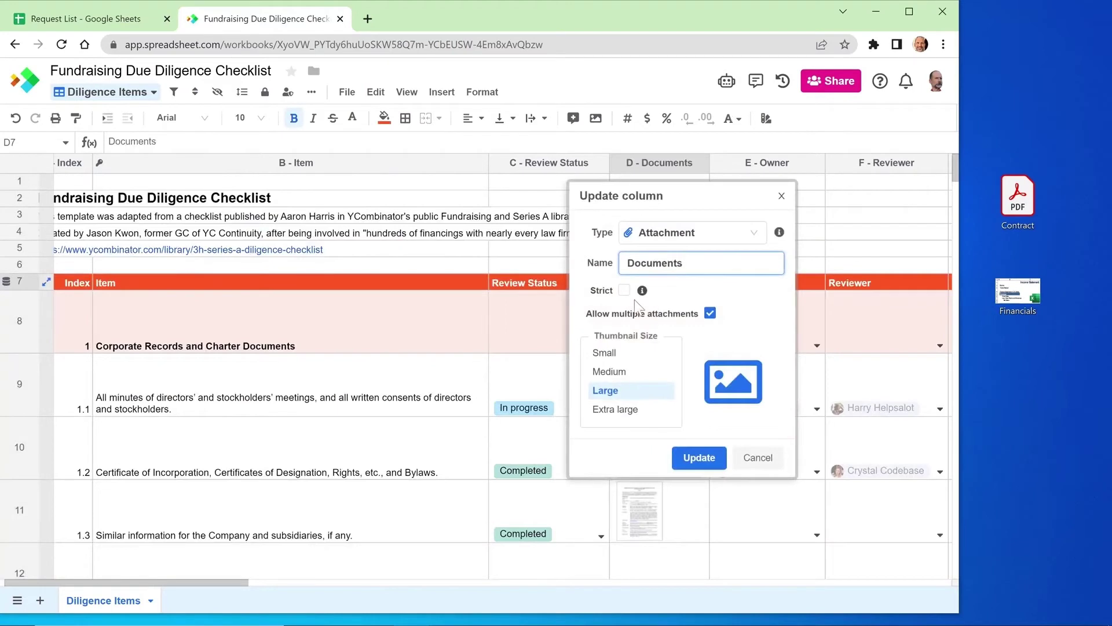
left_click(637, 358)
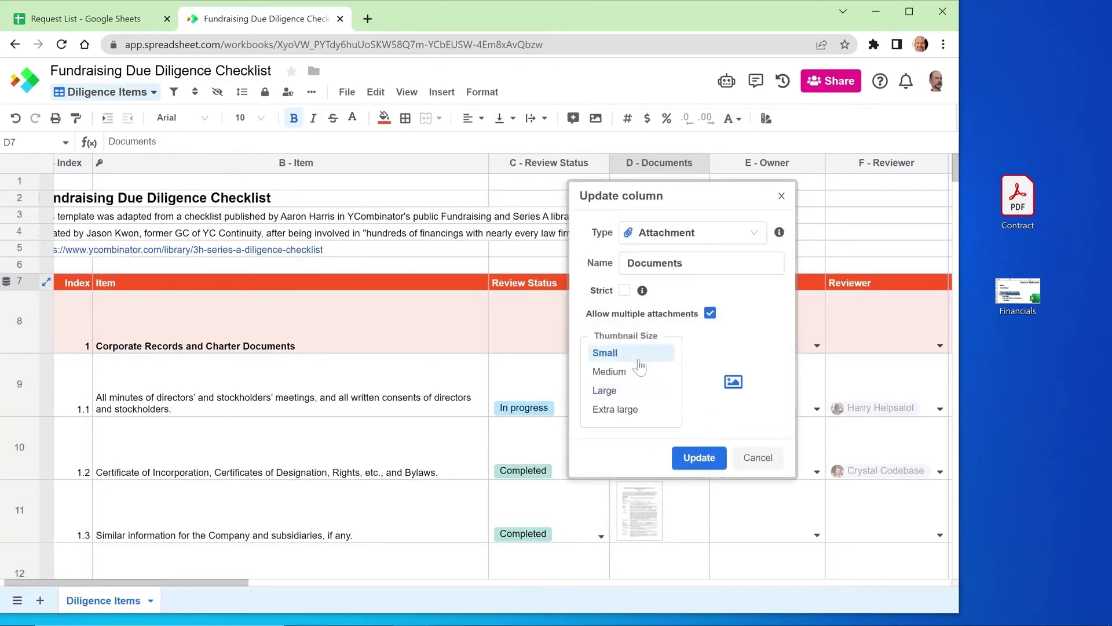
left_click(693, 458)
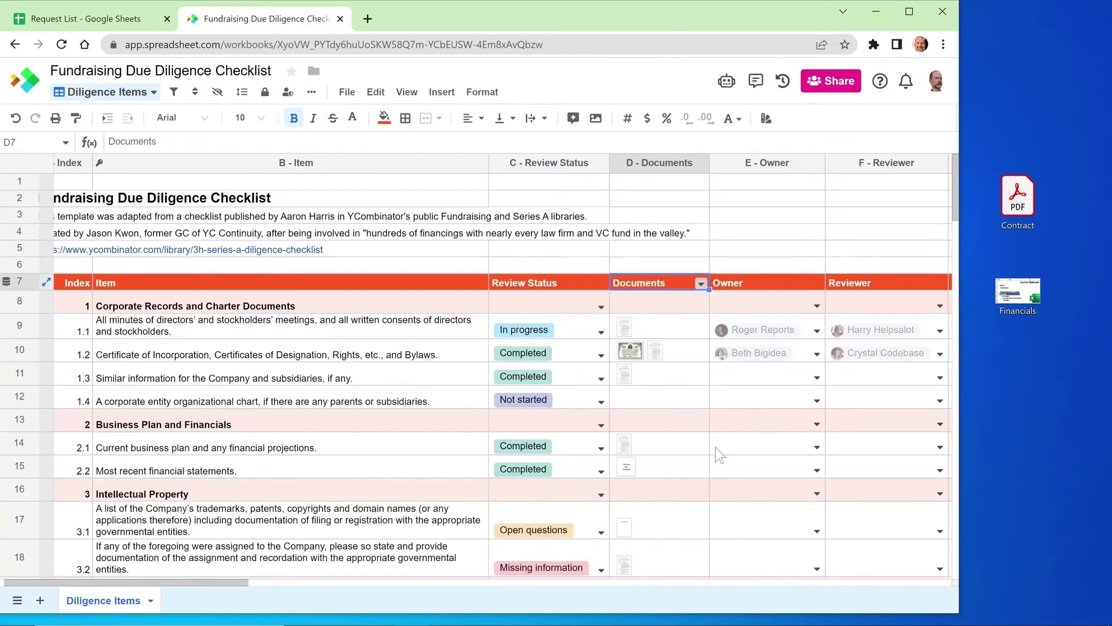
scroll(658, 355, "down", 3)
Drag both the Contract and Financials desktop files onto item 3.1's Documents cell D17
left_click(658, 347)
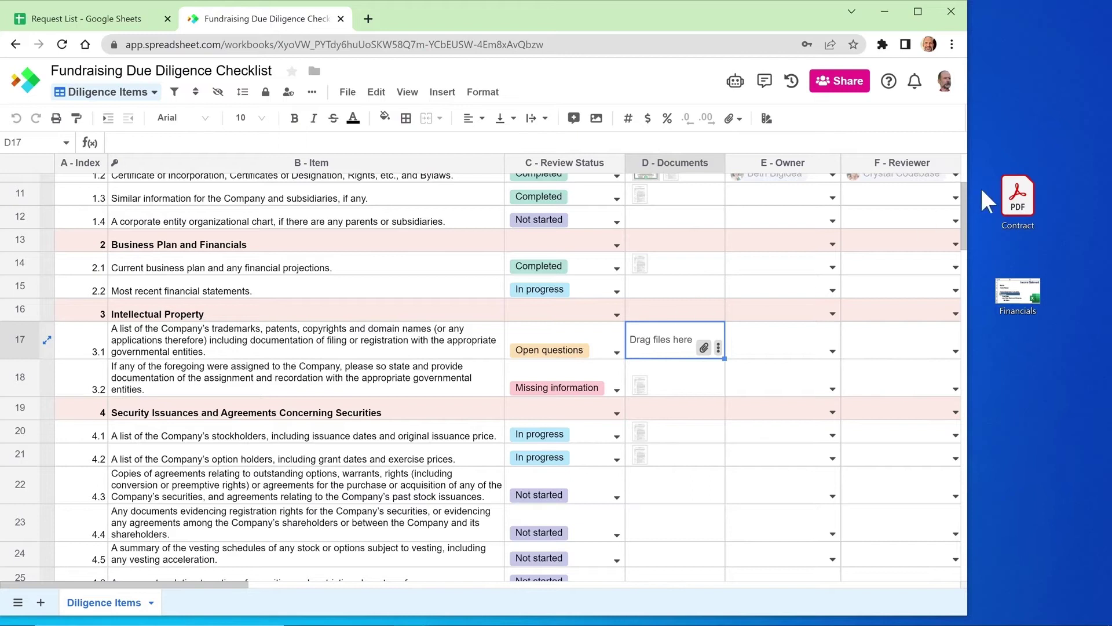
left_click(1018, 203)
left_click(1017, 296, "ctrl")
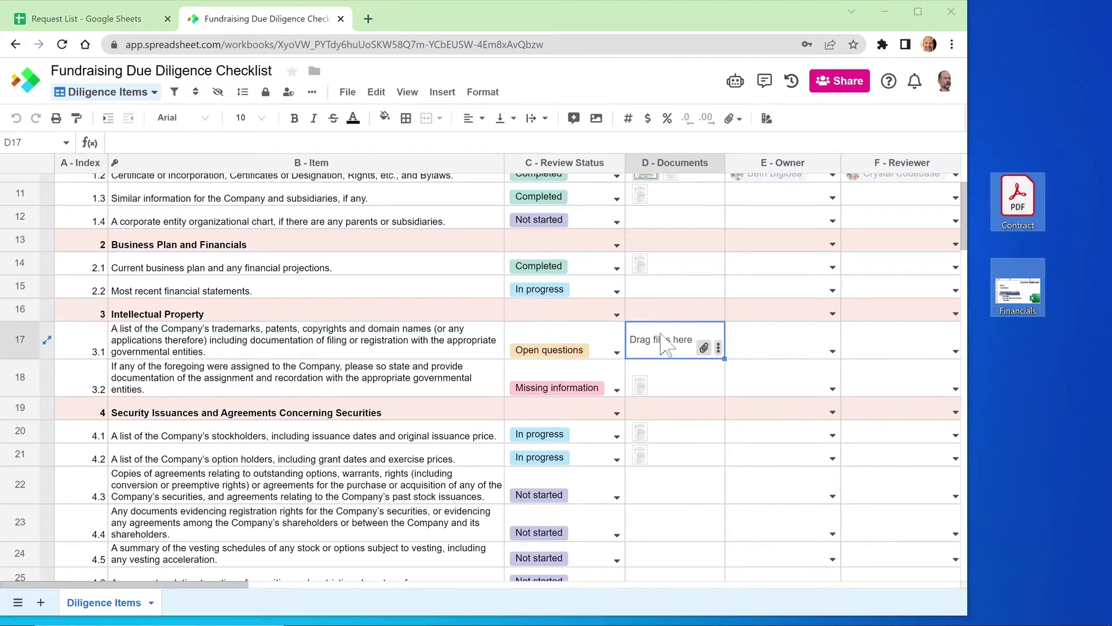
left_click_drag(1018, 296, 672, 325)
Reselect D17 and attach the Contract PDF from the desktop to it
left_click(678, 290)
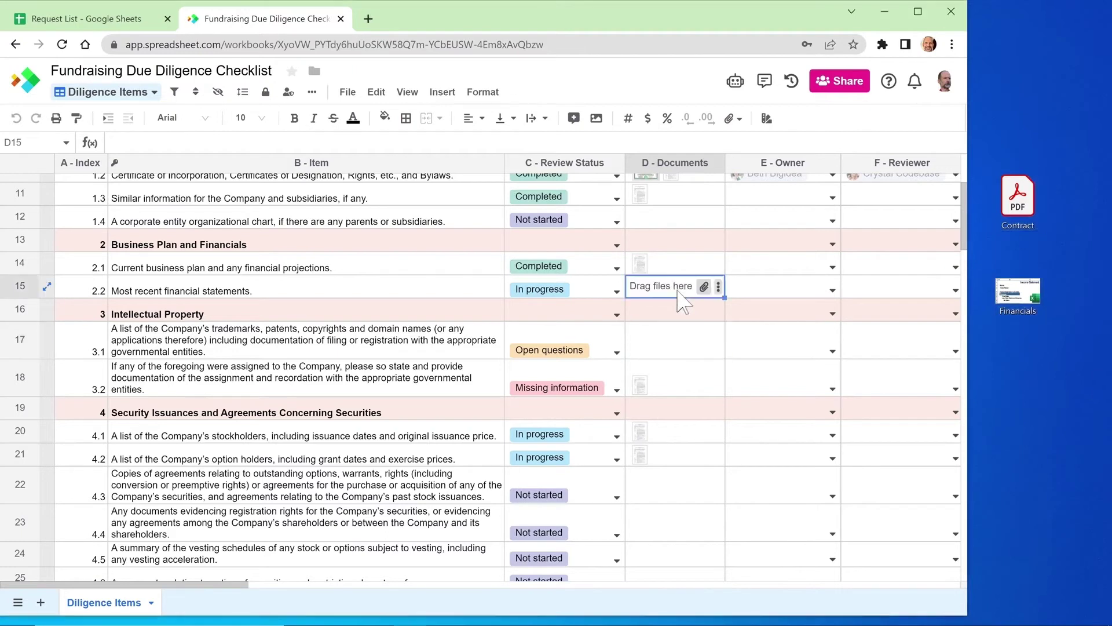
left_click(678, 343)
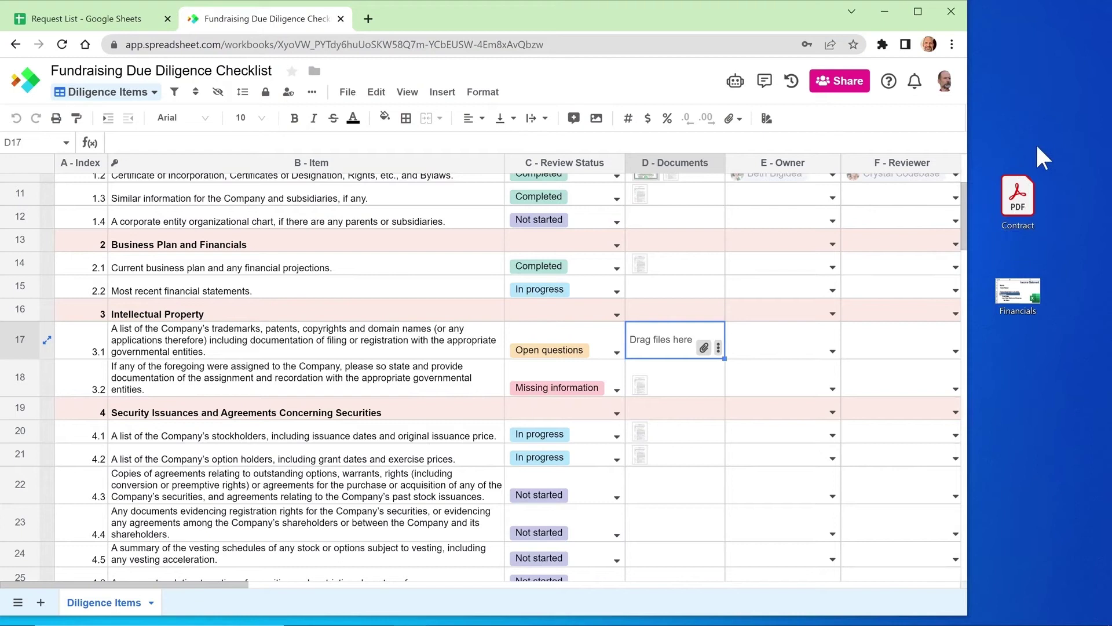
left_click_drag(1018, 194, 671, 333)
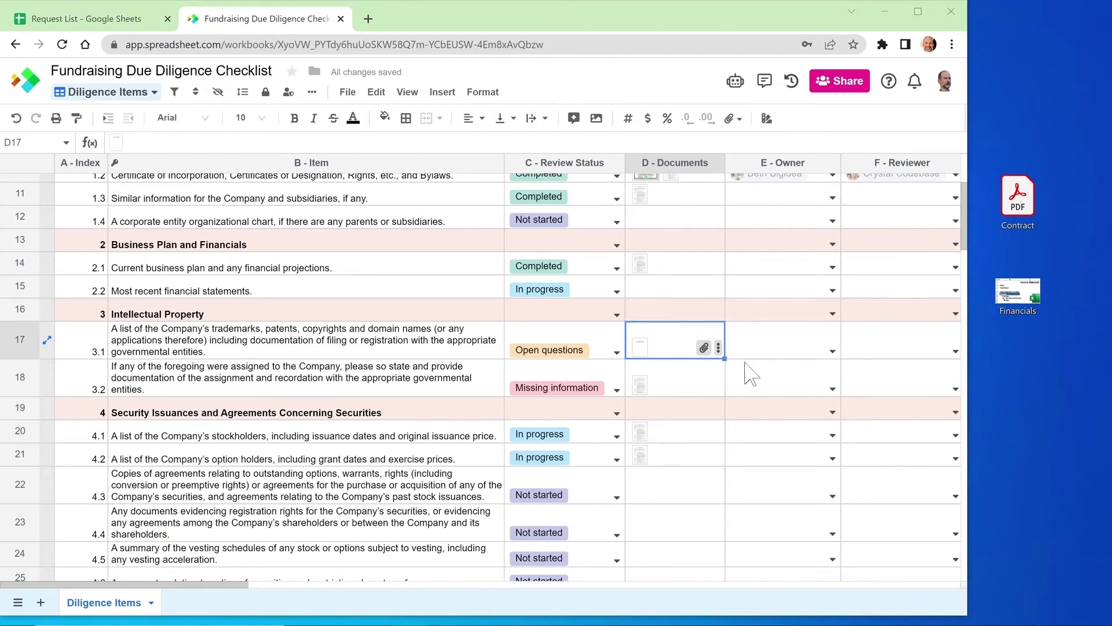
left_click(642, 345)
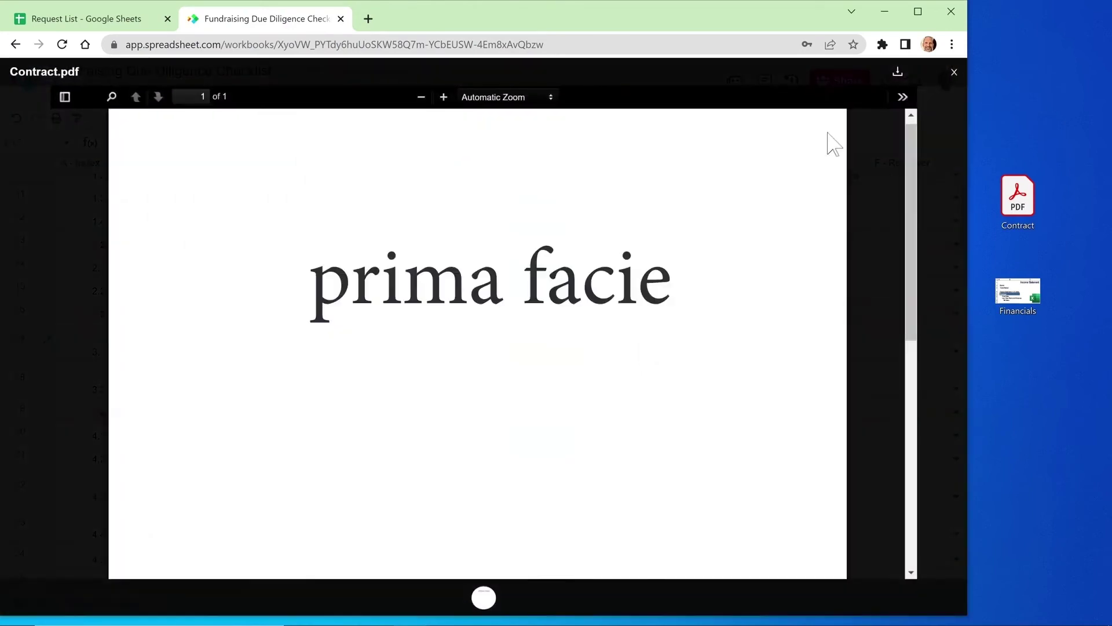
left_click(898, 72)
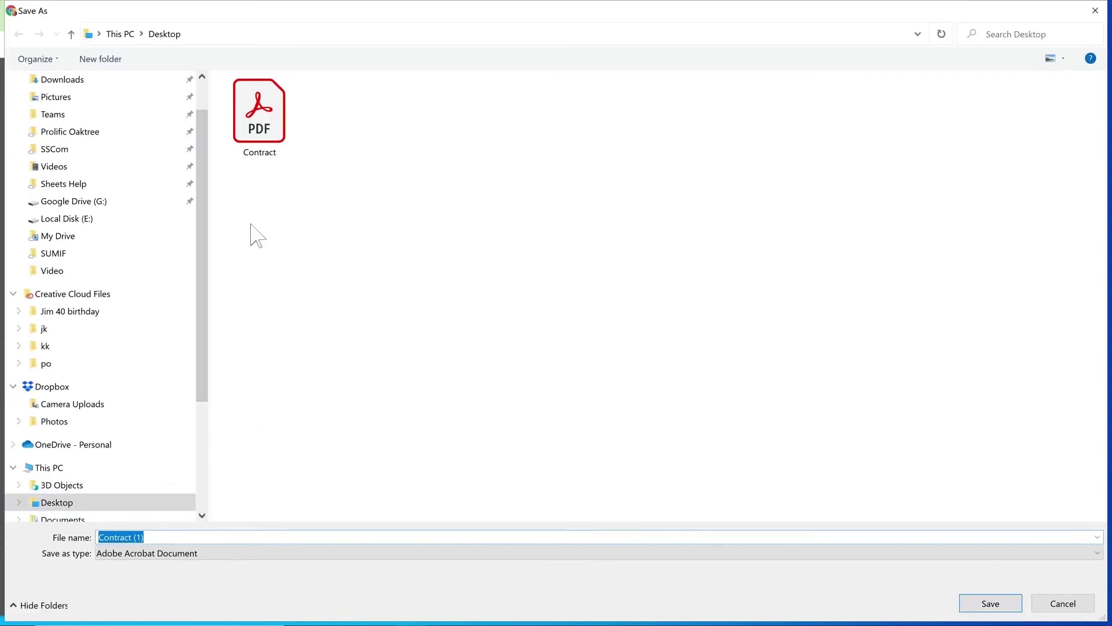
left_click(1061, 603)
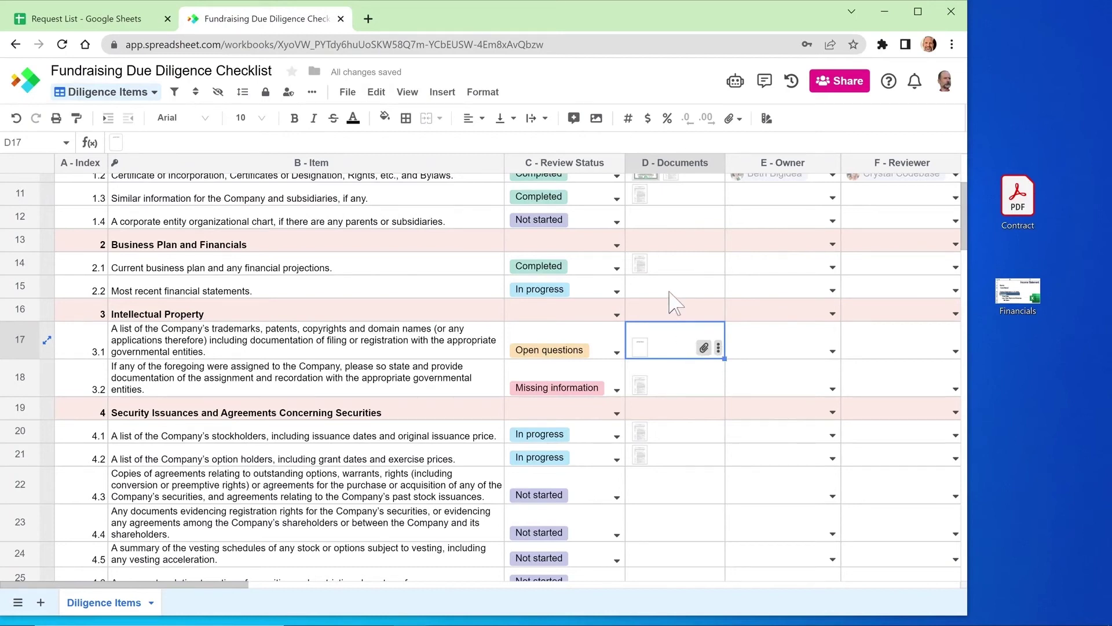
Upload Financials from My Device into item 2.2's Documents cell D15 and close the dialog
left_click(670, 291)
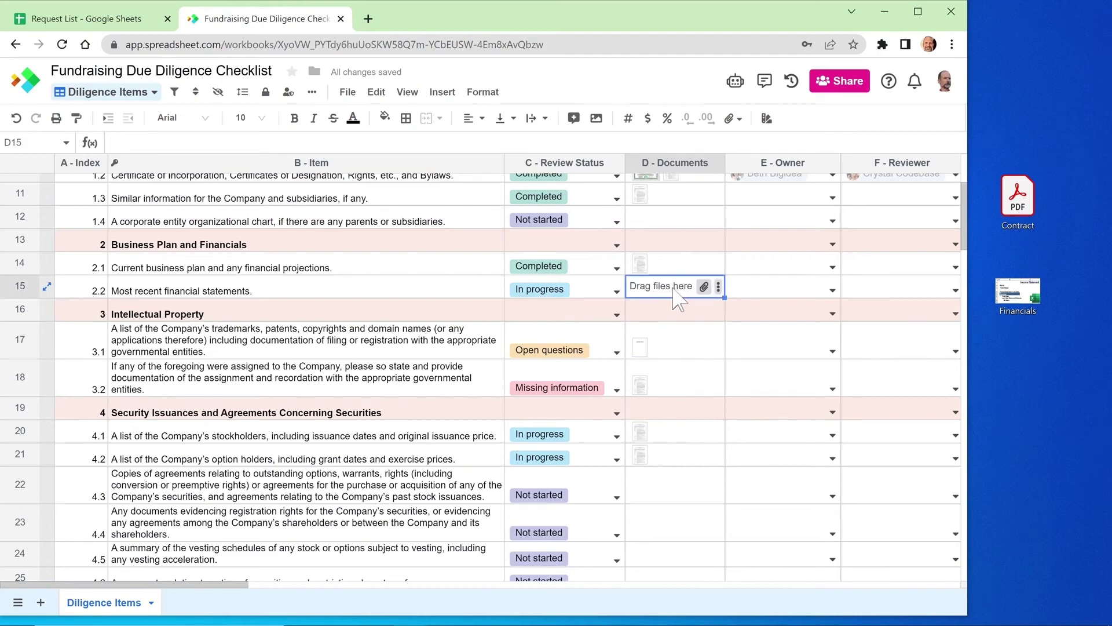
left_click(704, 288)
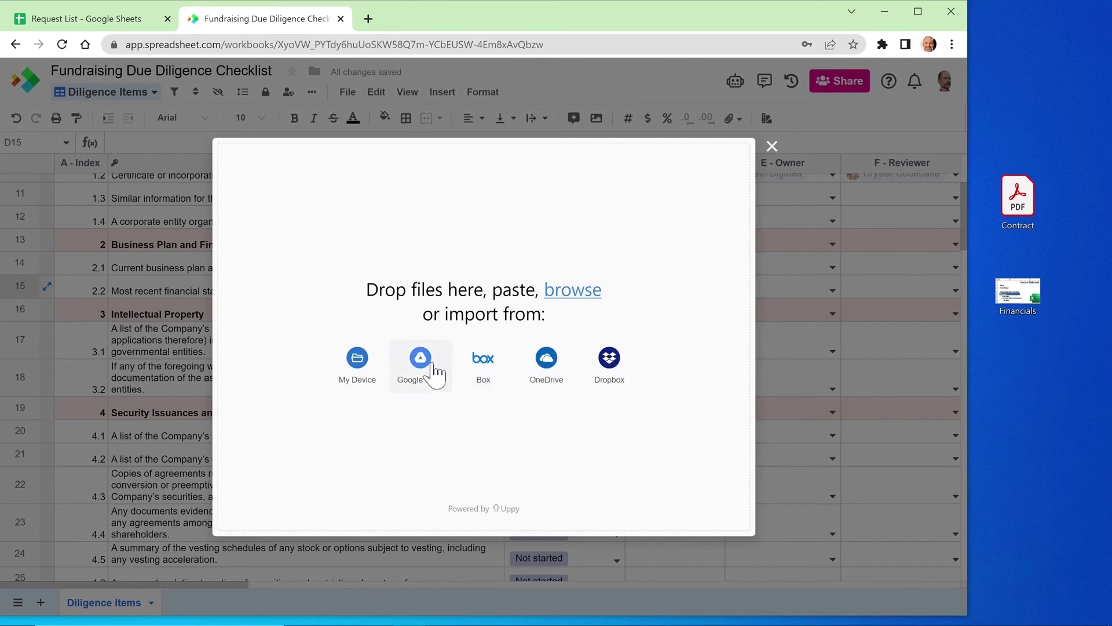
left_click(358, 362)
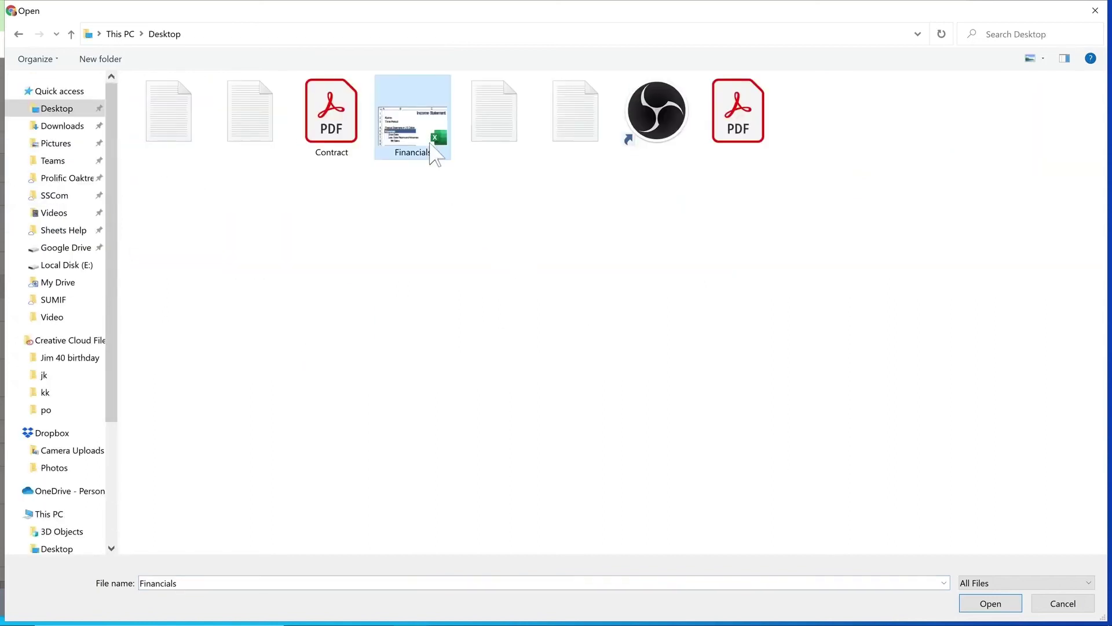
left_click(989, 603)
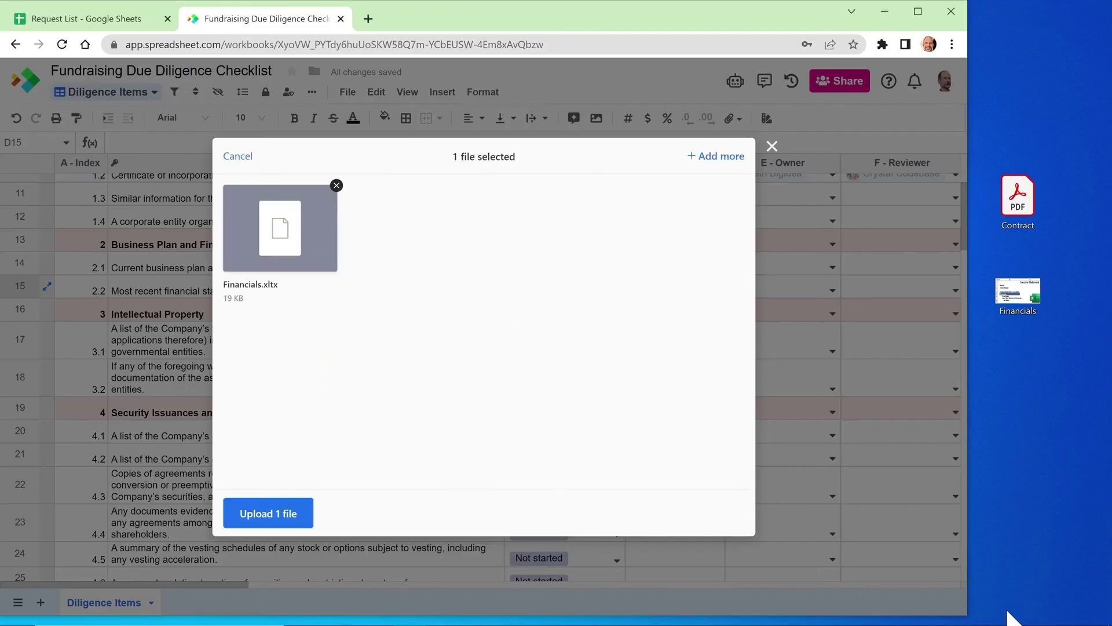
left_click(301, 513)
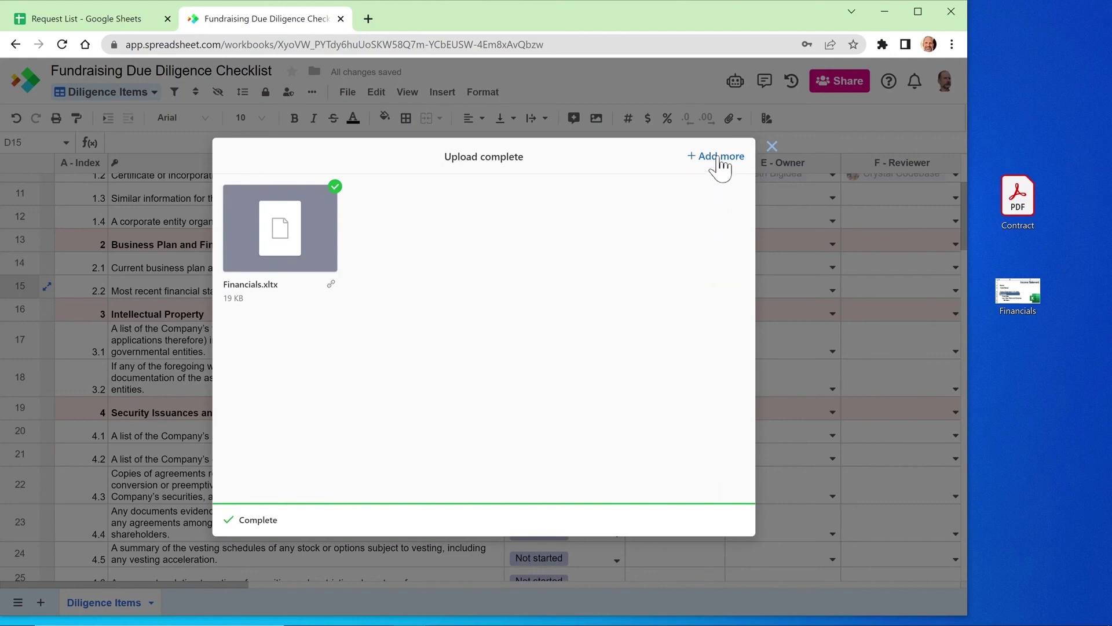
left_click(772, 146)
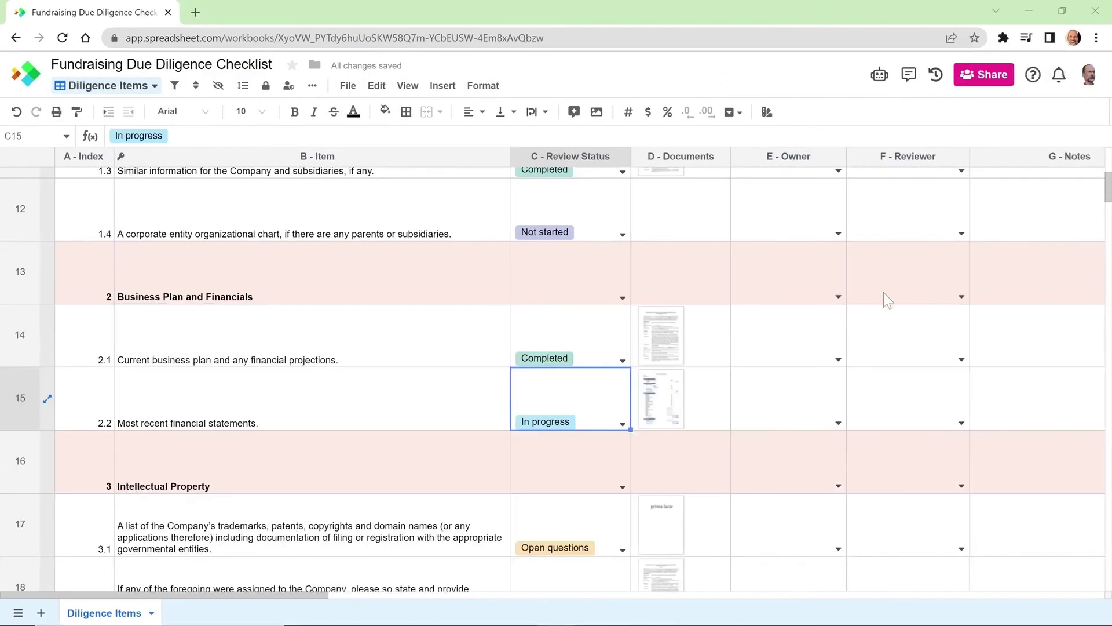
Preview the Financials attachment in D15, then set item 2.2's Review Status to Completed
left_click(676, 389)
left_click(677, 397)
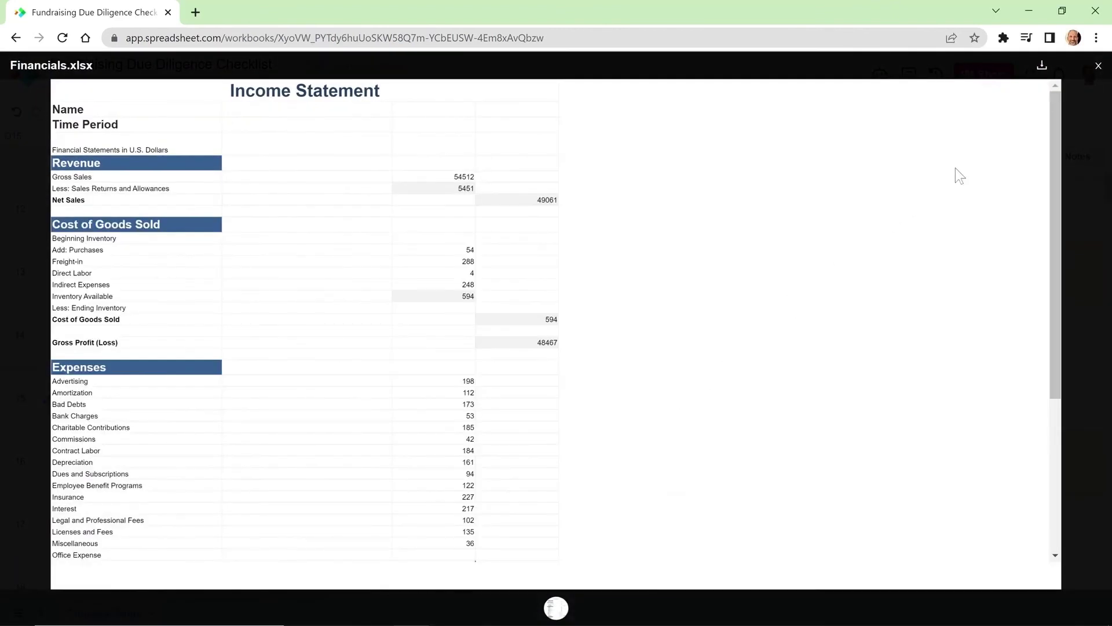
left_click(1098, 65)
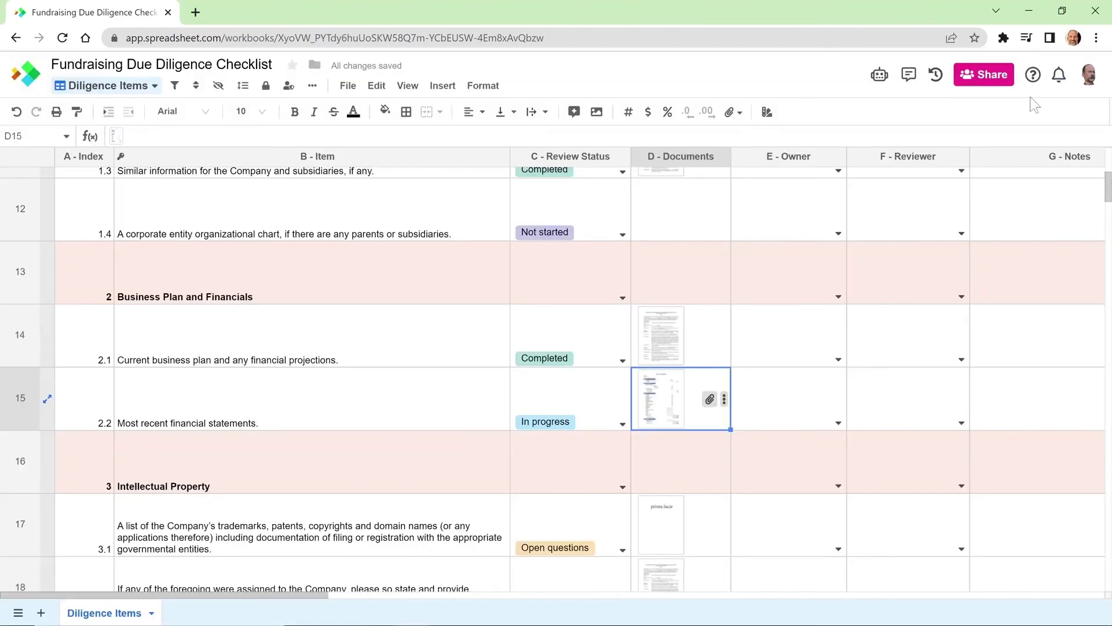
left_click(622, 424)
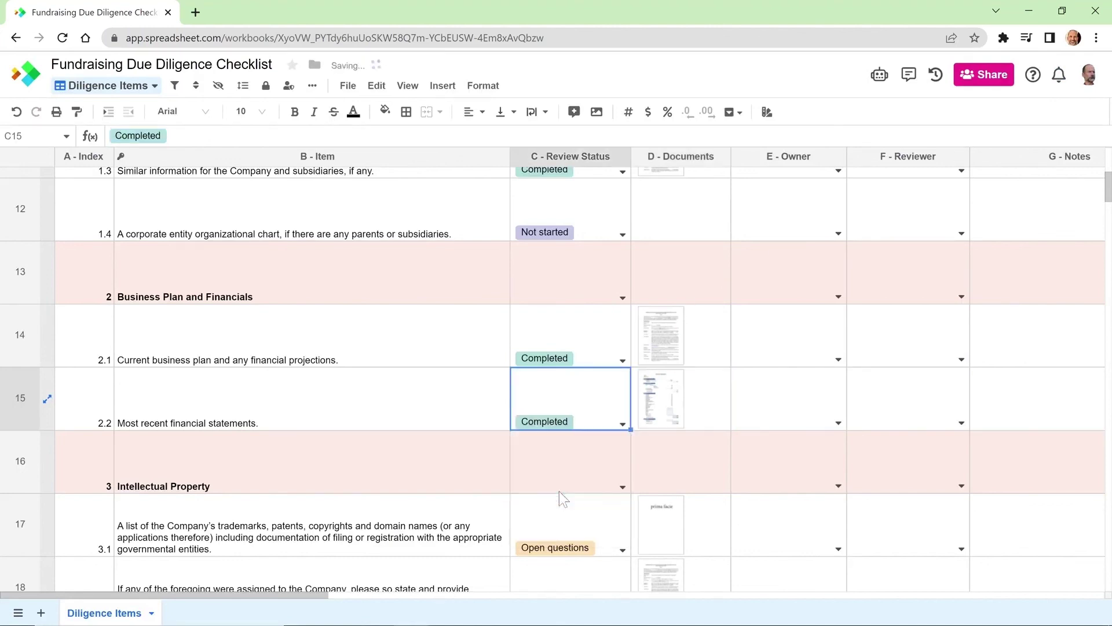
left_click(559, 490)
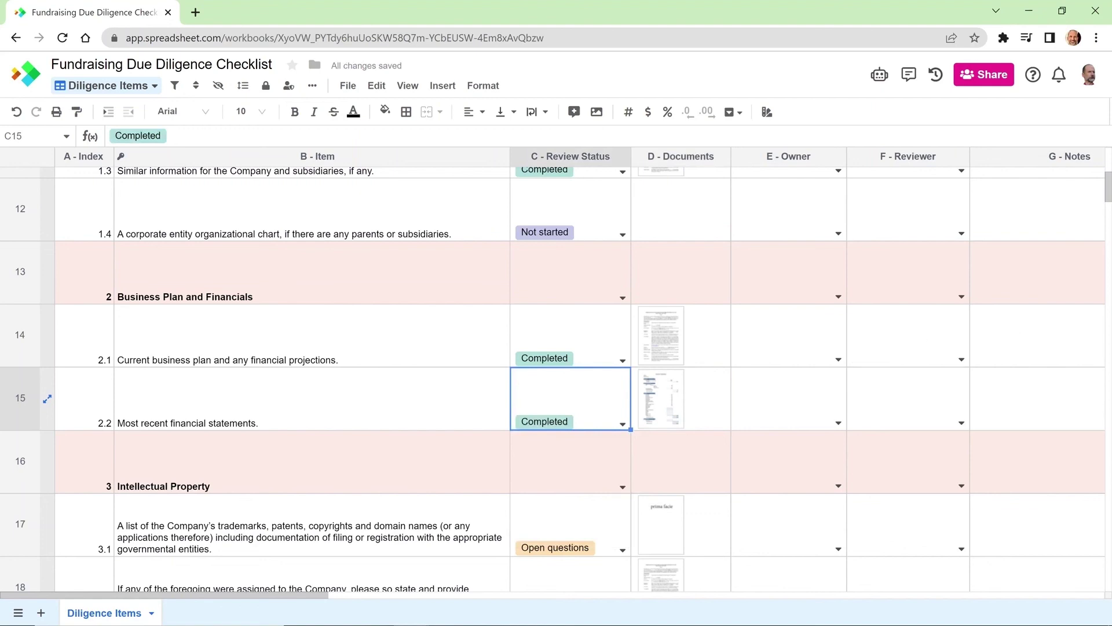